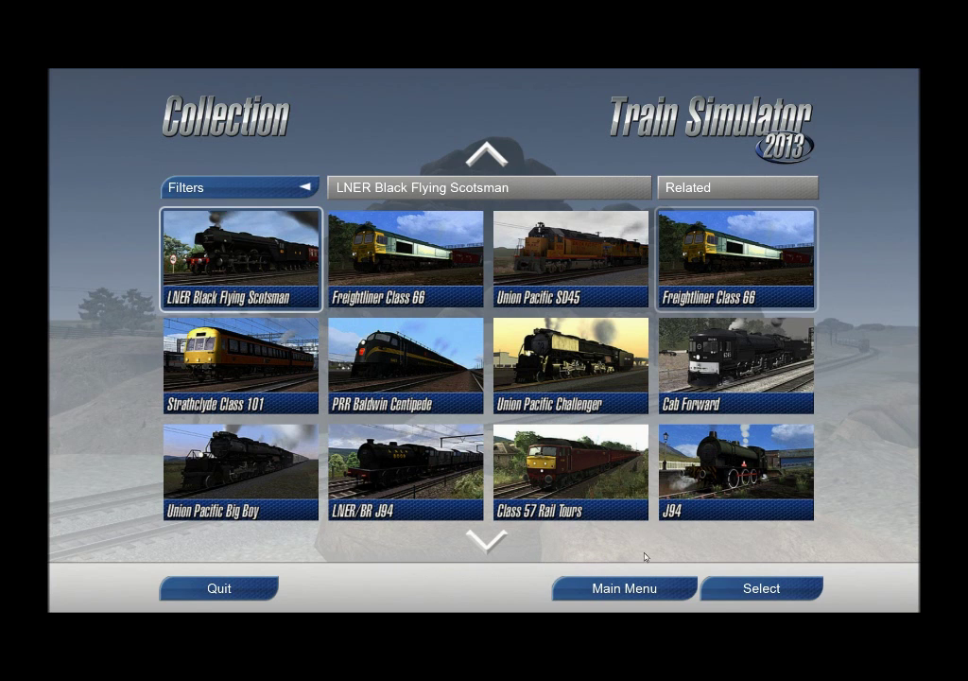
Open the Scenario Editor for the North Eastern - PA Div route
{"action": "left_click", "coordinate": [609, 592]}
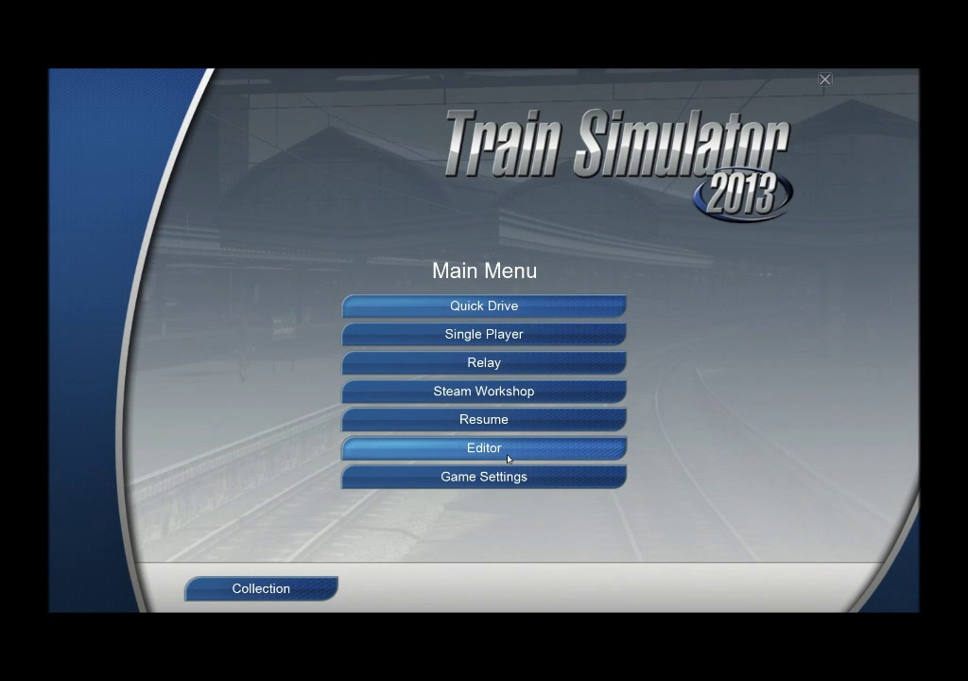
{"action": "left_click", "coordinate": [434, 451]}
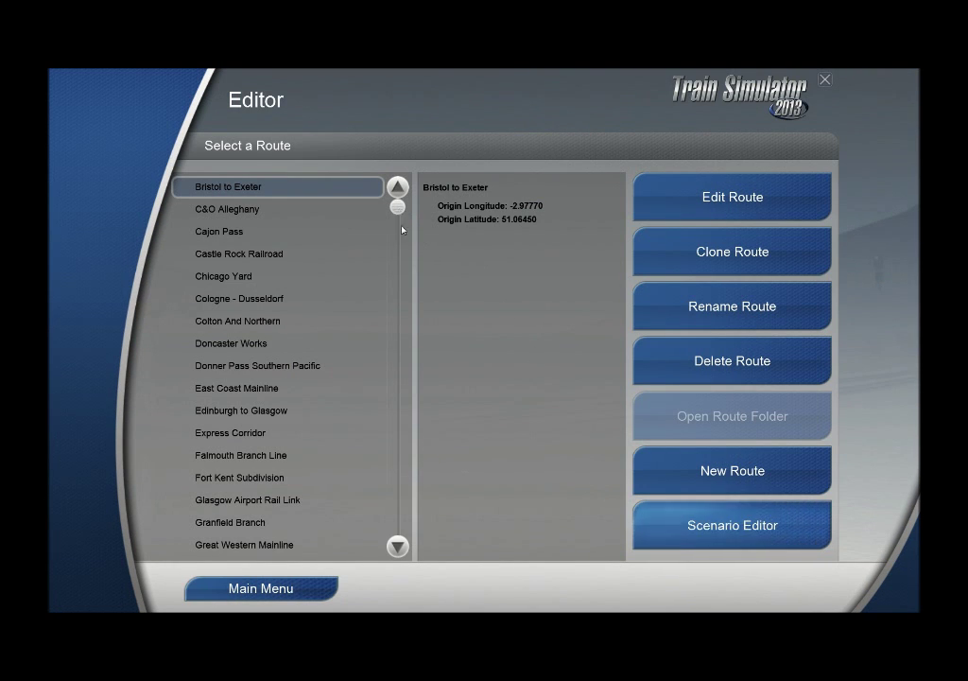
{"action": "left_click_drag", "start_coordinate": [402, 230], "coordinate": [400, 404]}
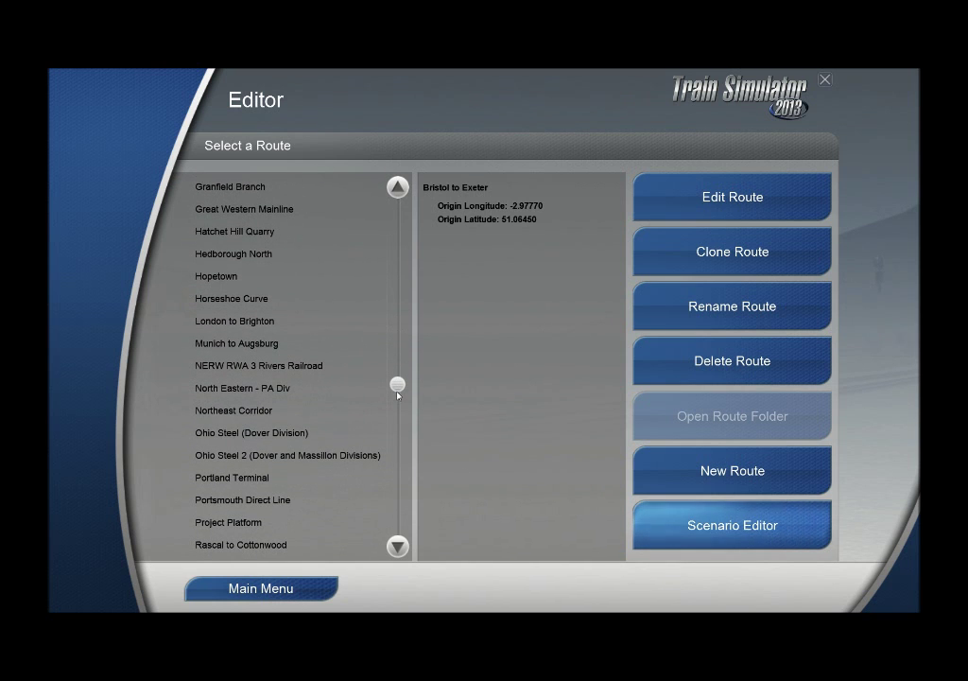
{"action": "left_click", "coordinate": [238, 390]}
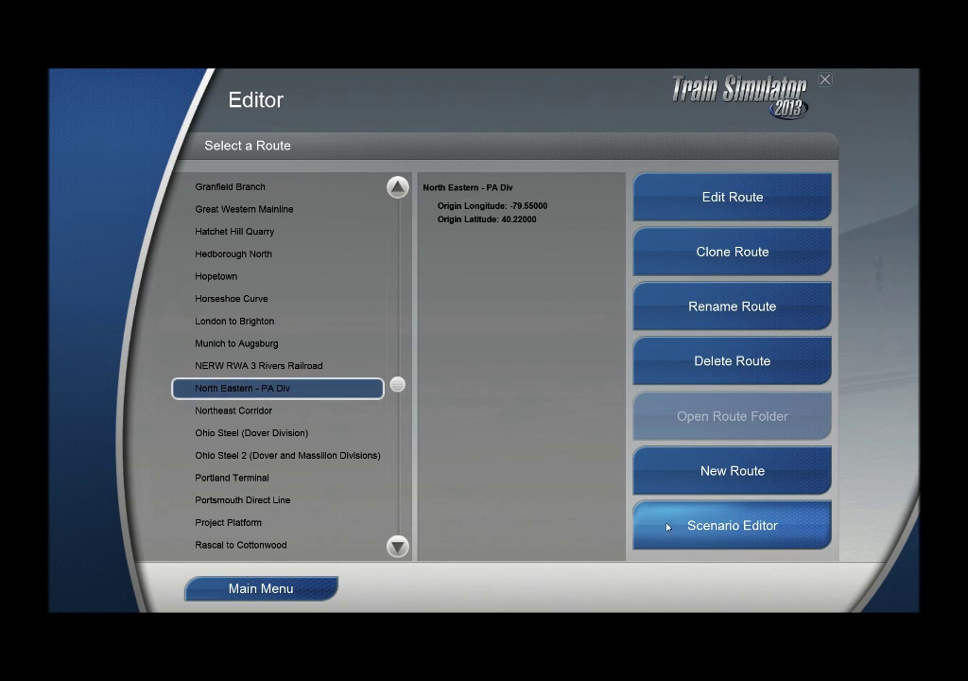
{"action": "left_click", "coordinate": [796, 531]}
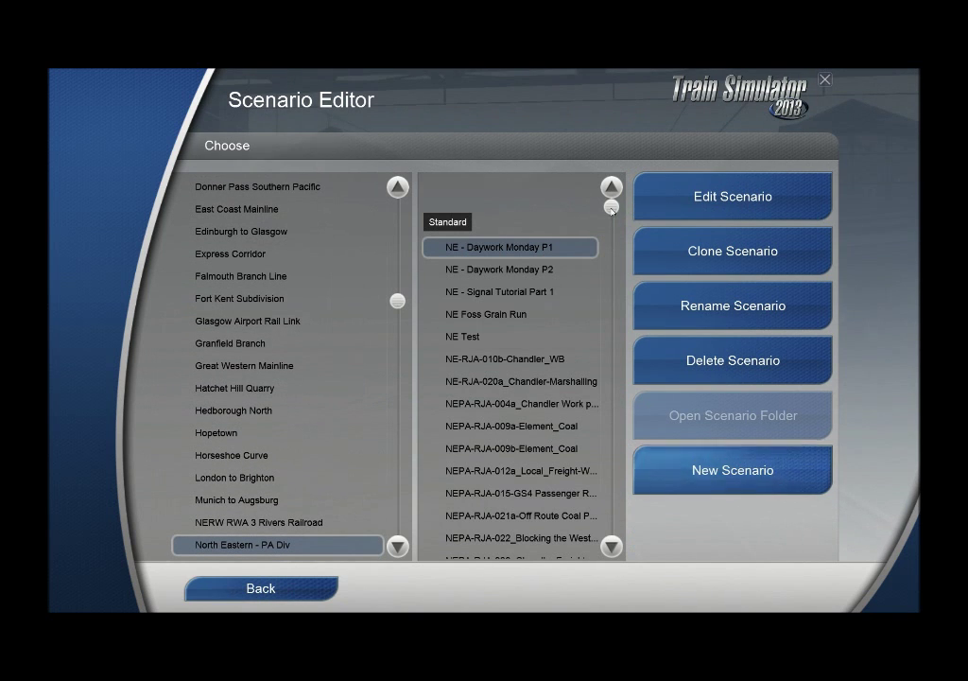
{"action": "left_click_drag", "start_coordinate": [610, 208], "coordinate": [484, 170]}
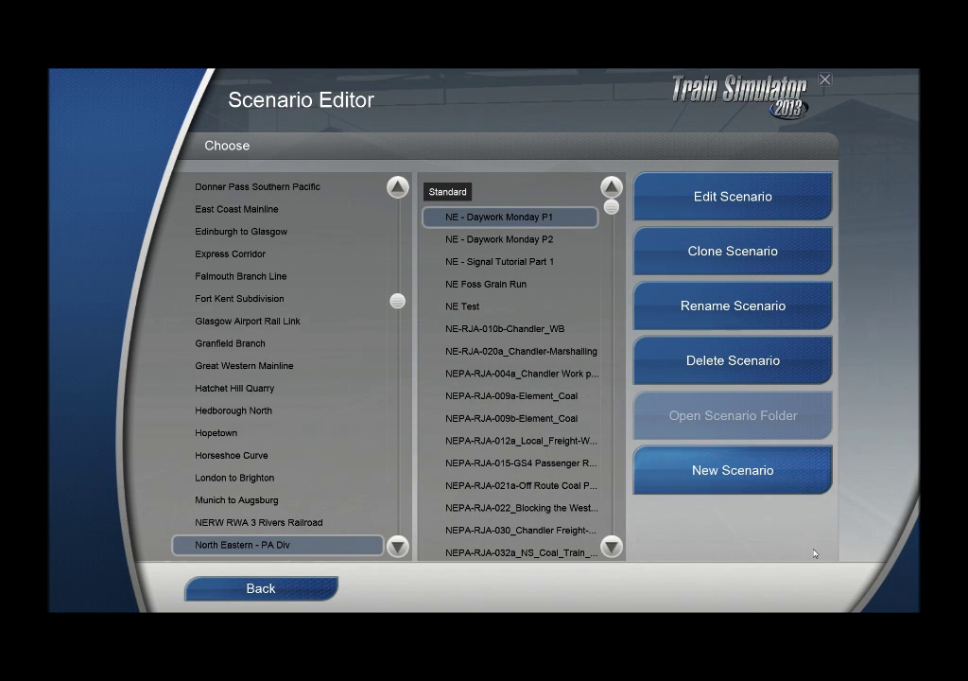
Create a new standard scenario located at 13. Foss Grain Annex and name it "NE Foss Annex to Vinland"
{"action": "left_click", "coordinate": [792, 474]}
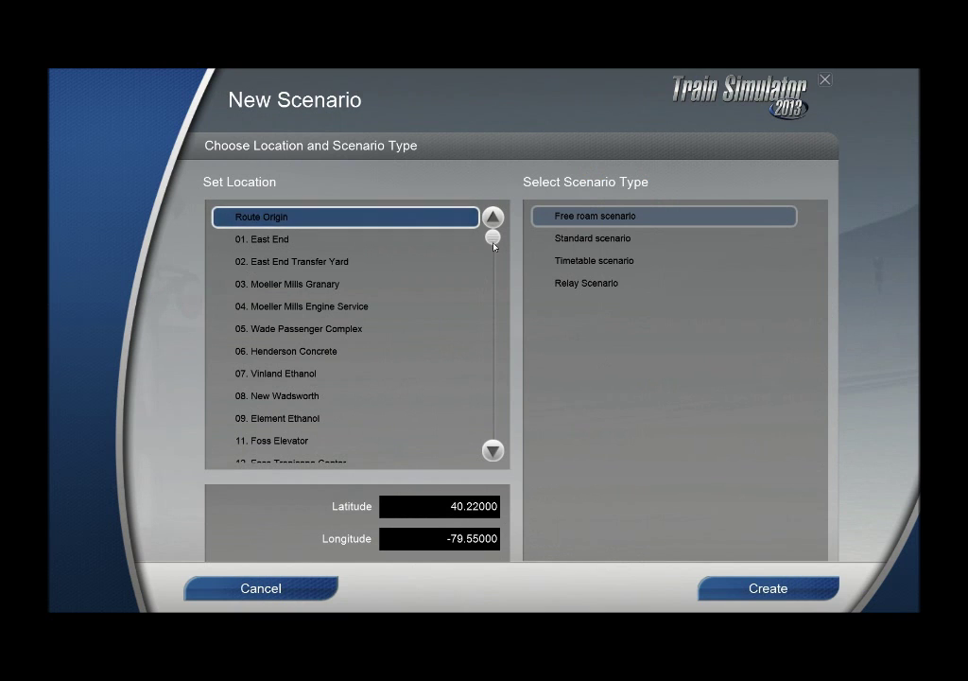
{"action": "left_click_drag", "start_coordinate": [493, 236], "coordinate": [493, 343]}
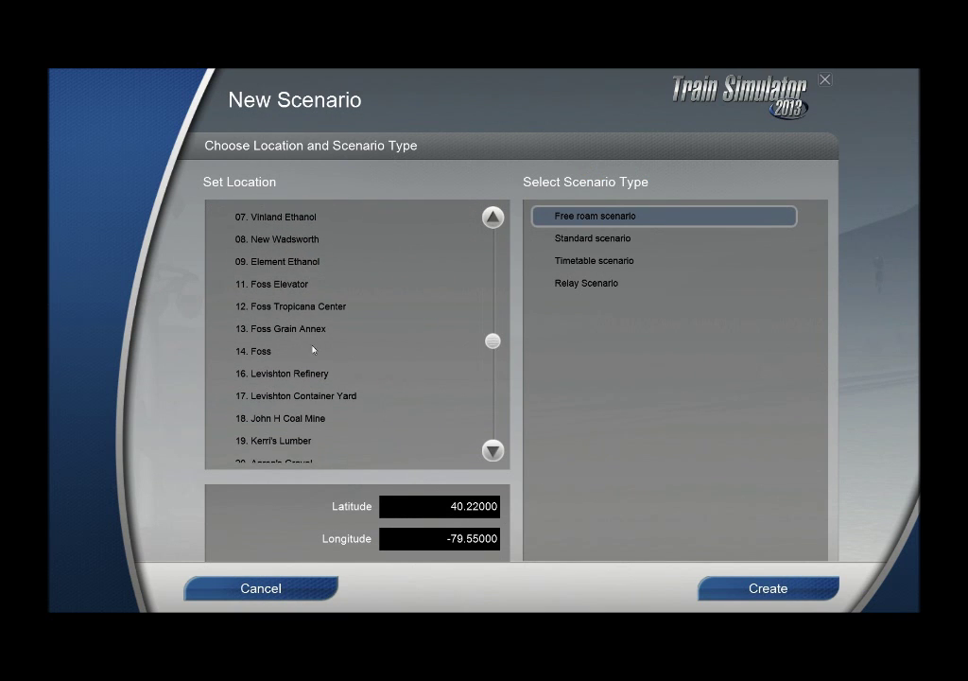
{"action": "left_click", "coordinate": [278, 331]}
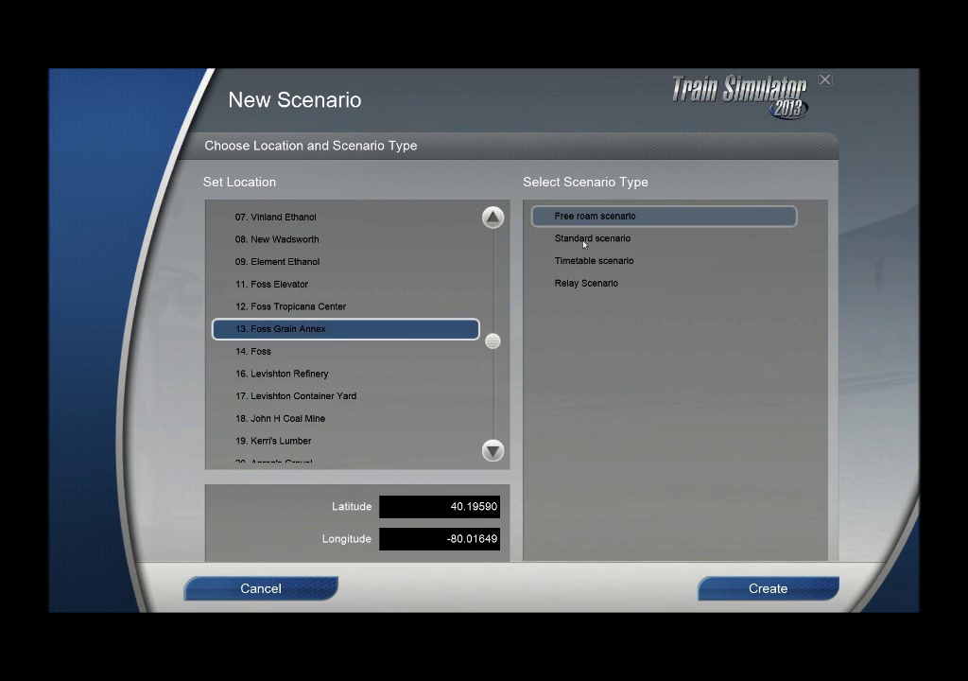
{"action": "left_click", "coordinate": [583, 242]}
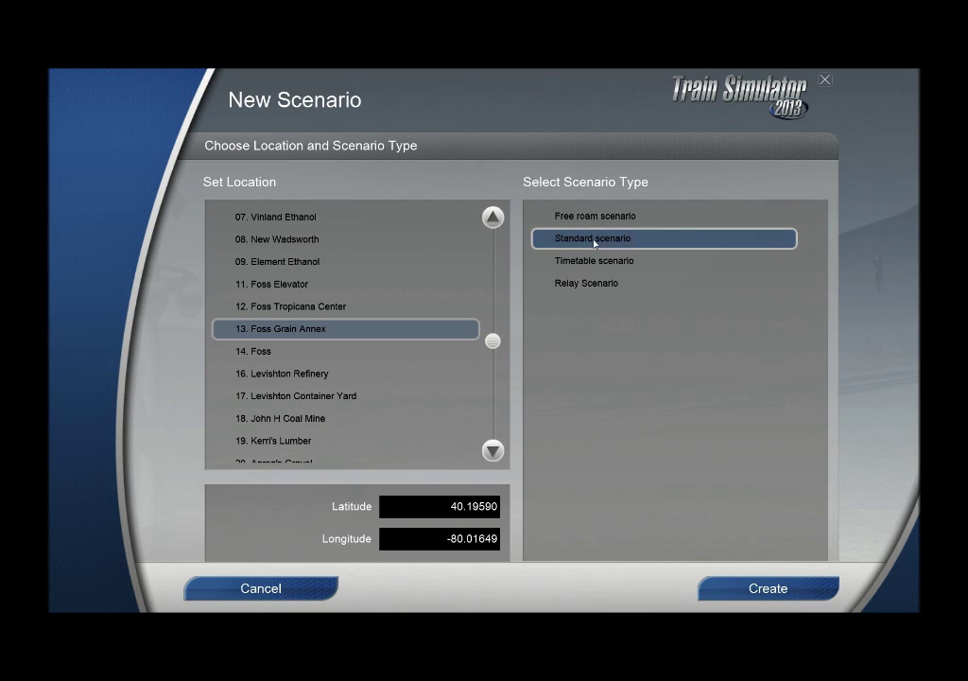
{"action": "left_click", "coordinate": [777, 588]}
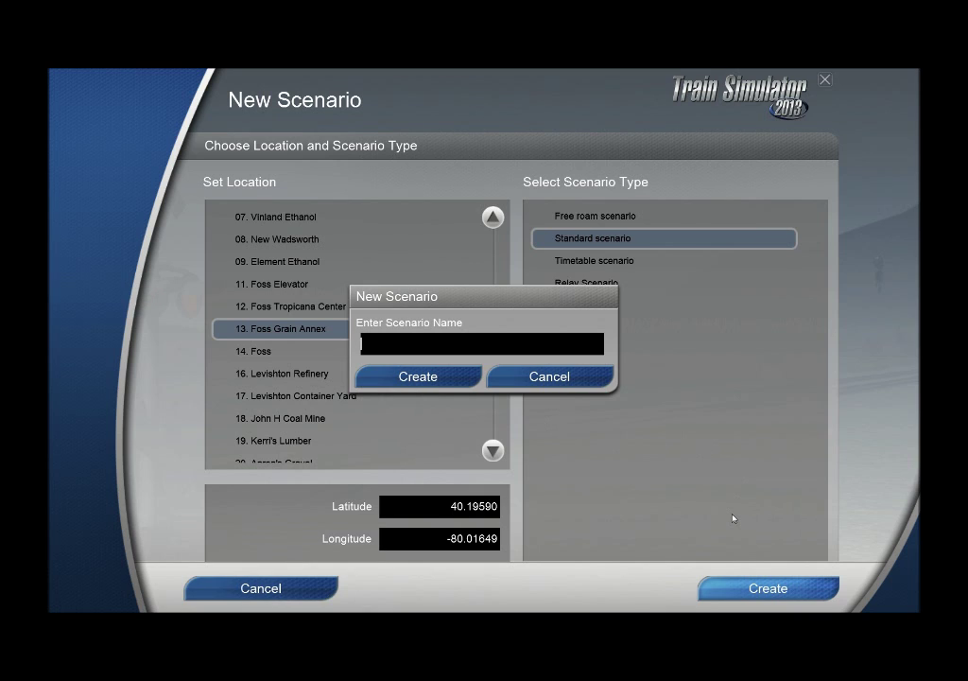
{"action": "type", "text": "NE Foss Annex to Vinland"}
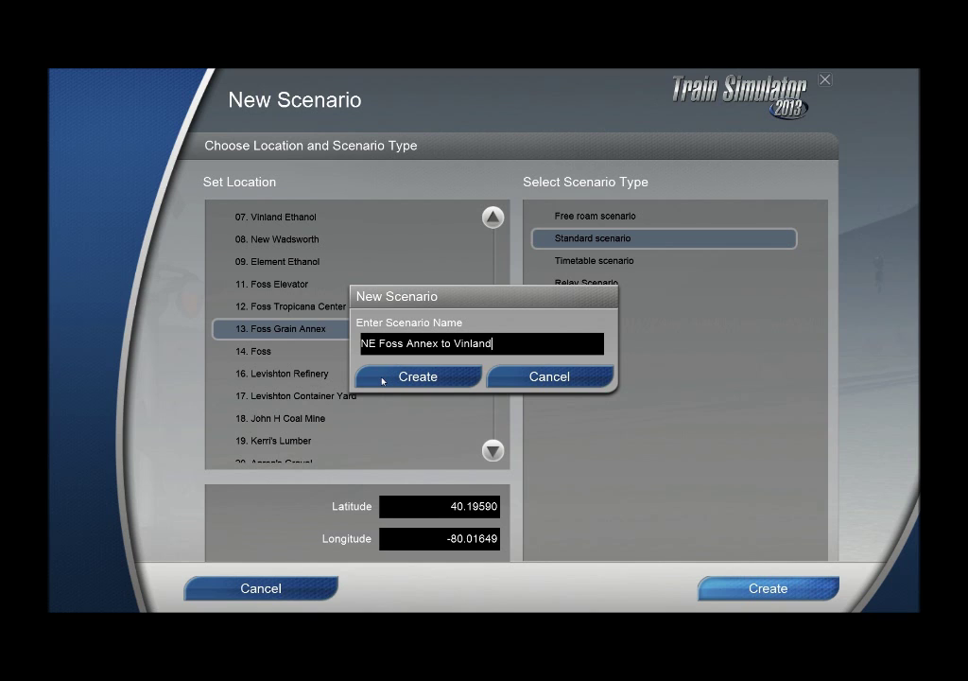
{"action": "left_click", "coordinate": [418, 377]}
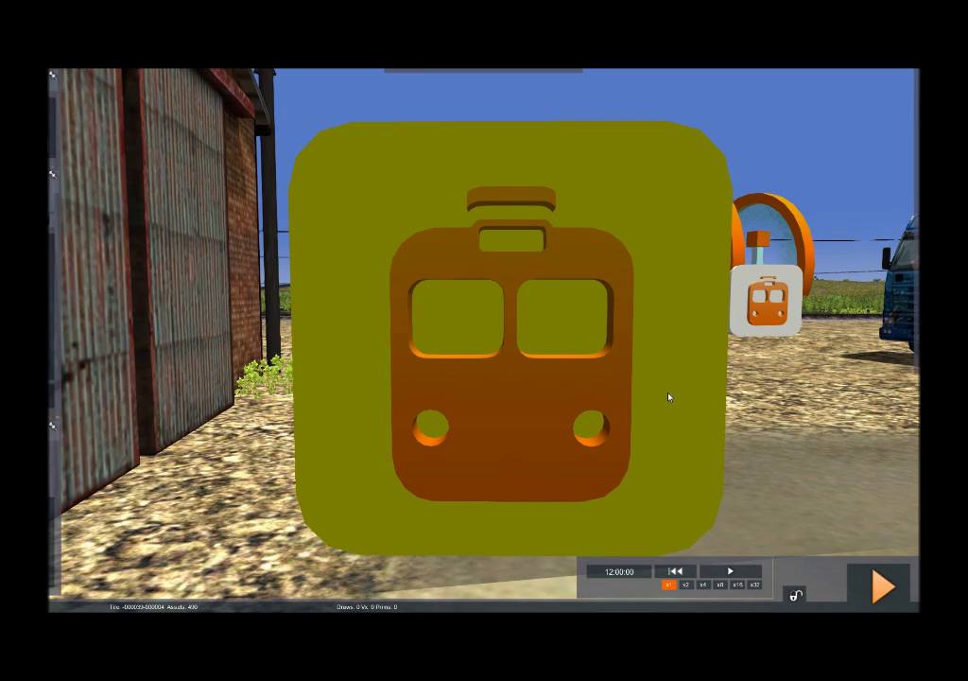
Enter "Take 6 hoppers to Vinland" as the scenario description in the scenario properties
{"action": "mouse_move", "coordinate": [898, 189]}
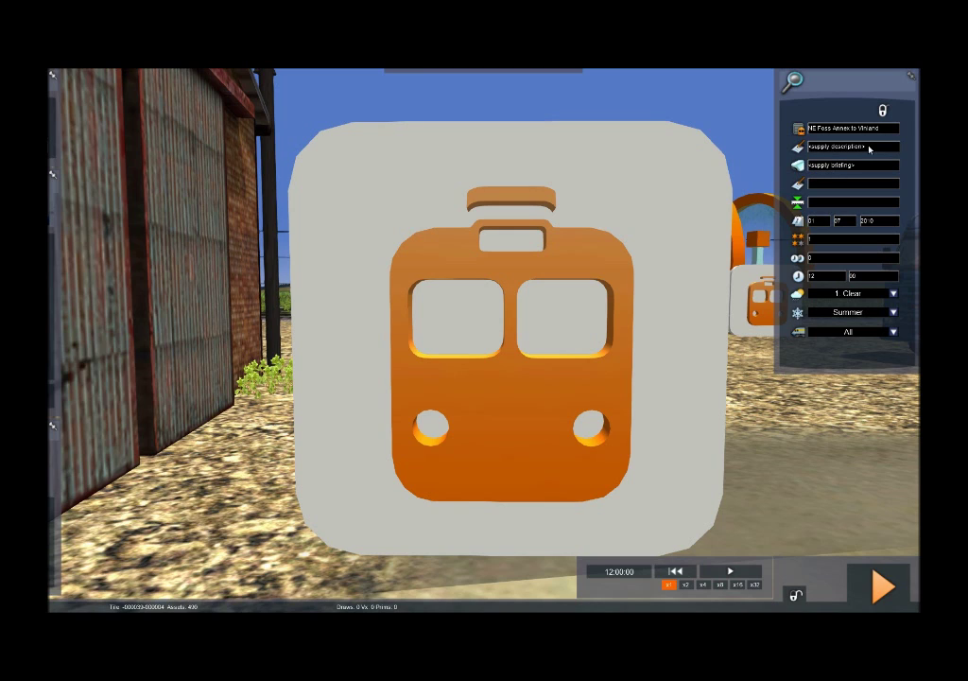
{"action": "left_click_drag", "start_coordinate": [869, 149], "coordinate": [800, 151]}
{"action": "type", "text": "Te"}
Enter a scenario briefing beginning "Take 6 full hoppers to Vinland Refinery for drop"
{"action": "left_click", "coordinate": [798, 167]}
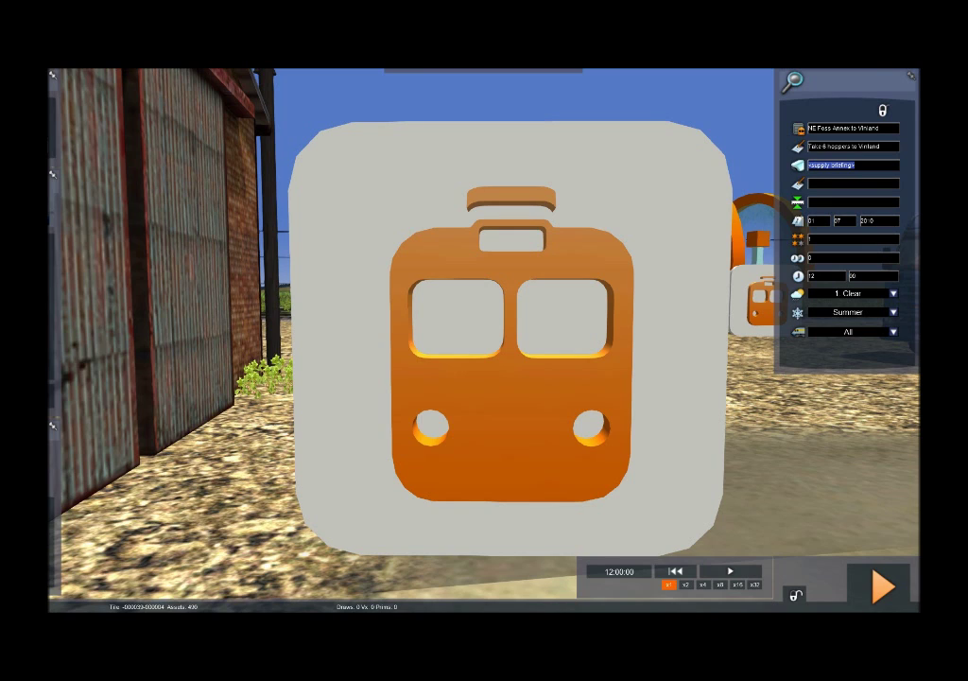
{"action": "type", "text": "T"}
{"action": "type", "text": "ake 6"}
{"action": "type", "text": " hull hoppe"}
{"action": "type", "text": "rs to Vinla"}
{"action": "type", "text": "nd R"}
{"action": "type", "text": "efinery"}
{"action": "type", "text": " for drop o"}
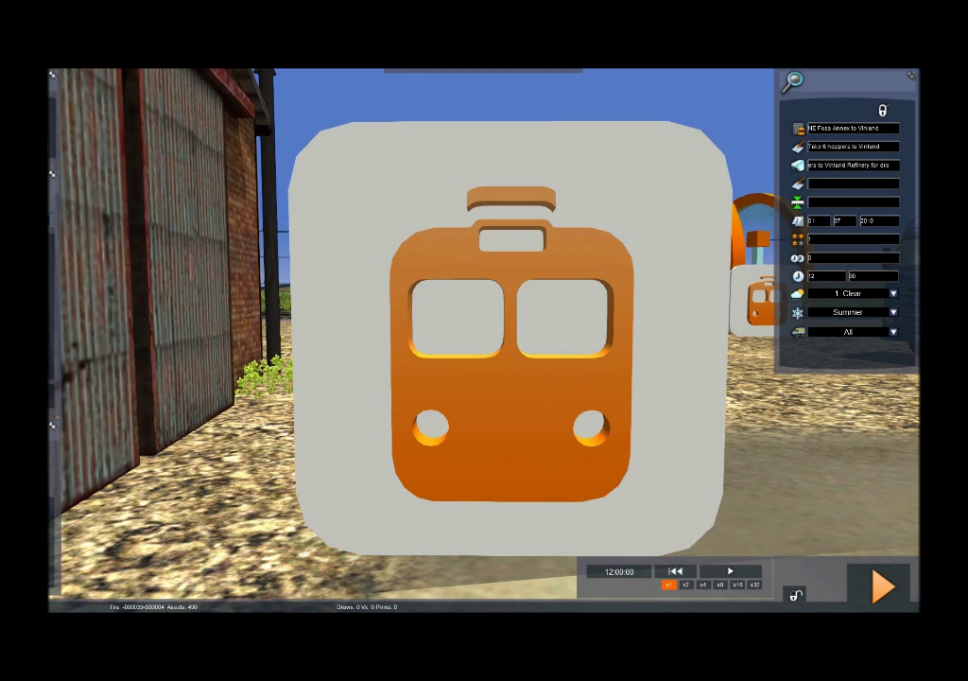
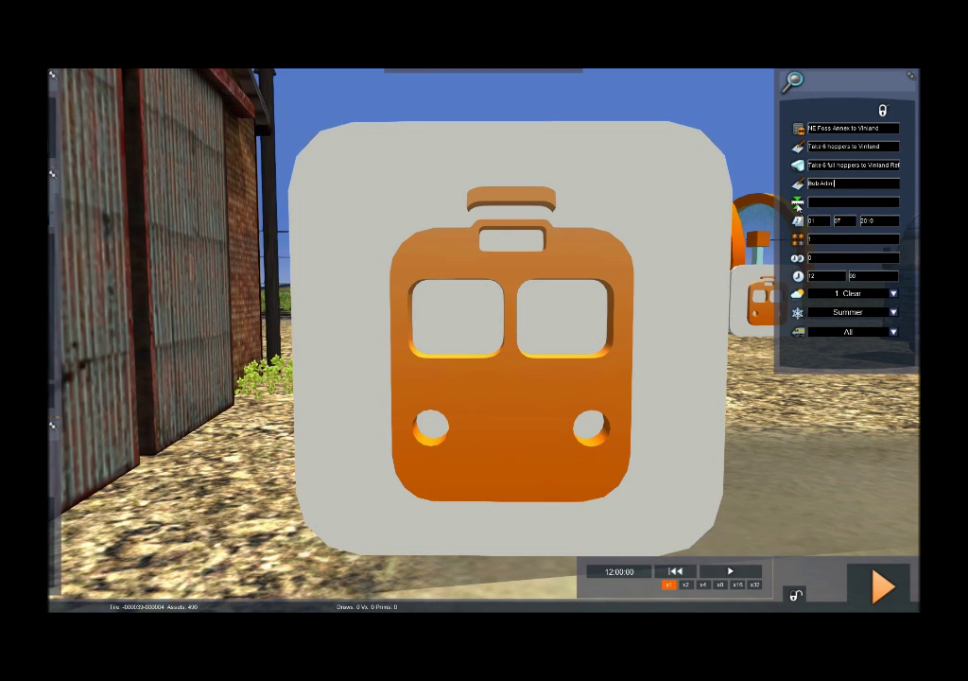
Set the scenario's start location to "Foss Annexx" and its start date and time to year 2012, hour 09
{"action": "left_click", "coordinate": [821, 203]}
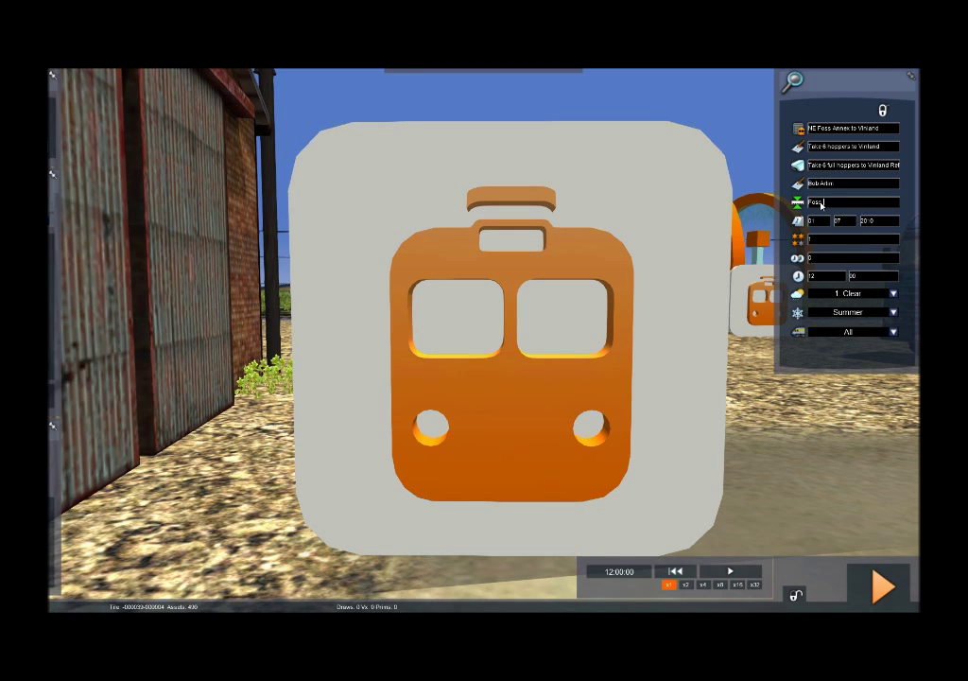
{"action": "type", "text": "Foss Annex"}
{"action": "left_click", "coordinate": [875, 223]}
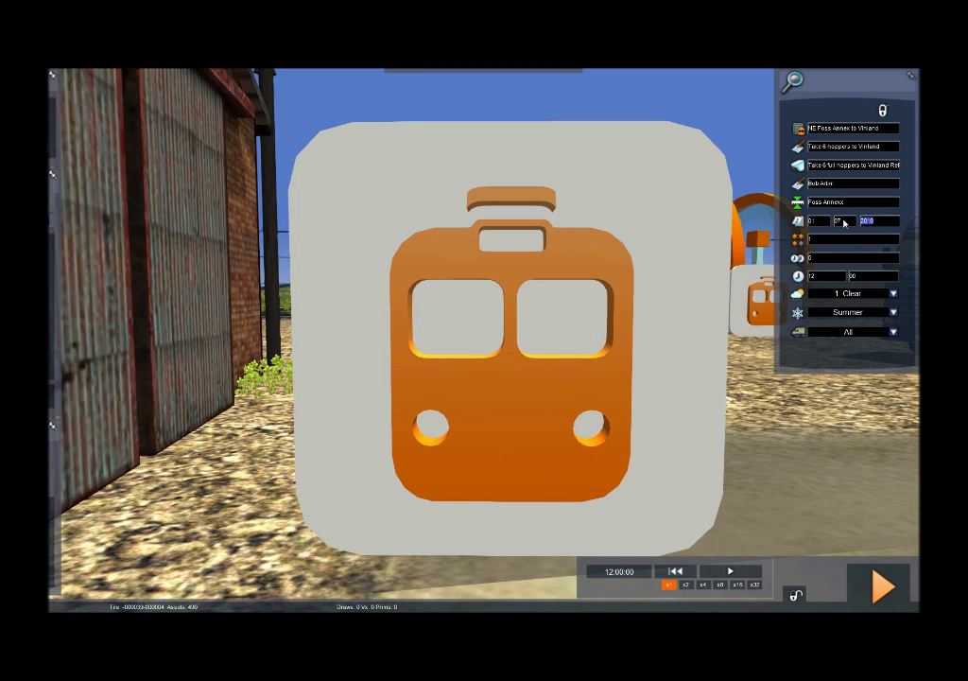
{"action": "type", "text": "20"}
{"action": "left_click_drag", "start_coordinate": [820, 278], "coordinate": [797, 279]}
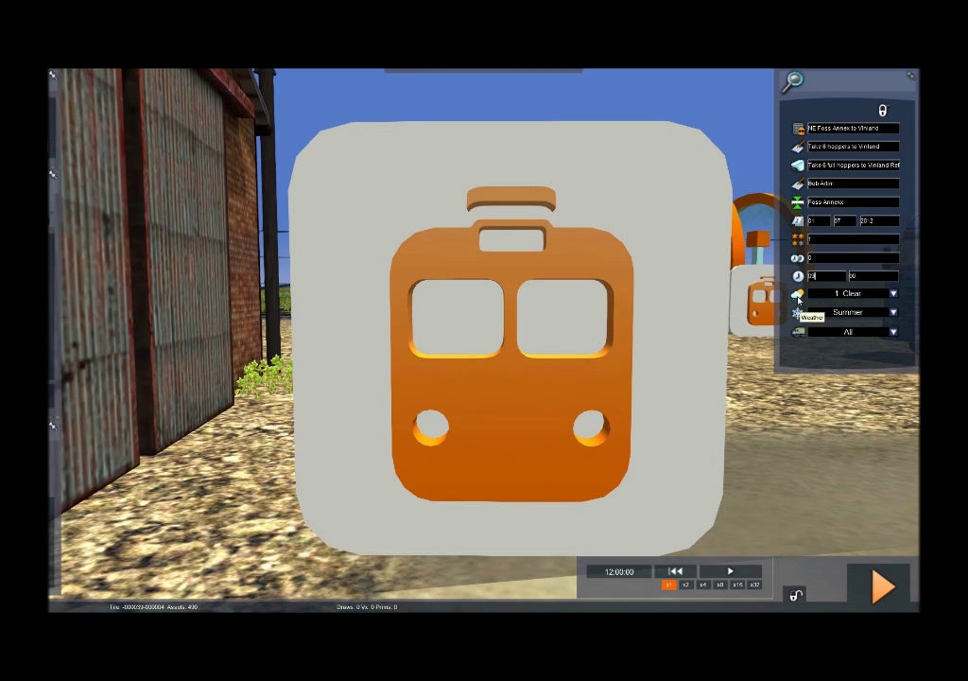
Set the scenario weather to Partly Cloudy - Slow
{"action": "left_click", "coordinate": [894, 296]}
{"action": "scroll", "coordinate": [895, 313], "scroll_direction": "down", "scroll_amount": 1}
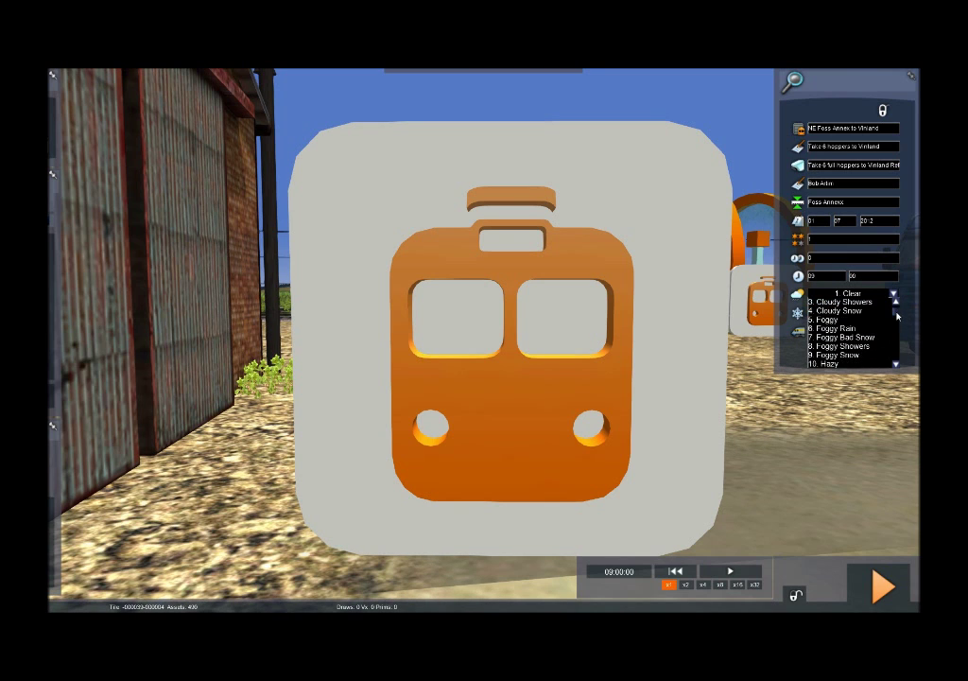
{"action": "scroll", "coordinate": [896, 316], "scroll_direction": "down", "scroll_amount": 5}
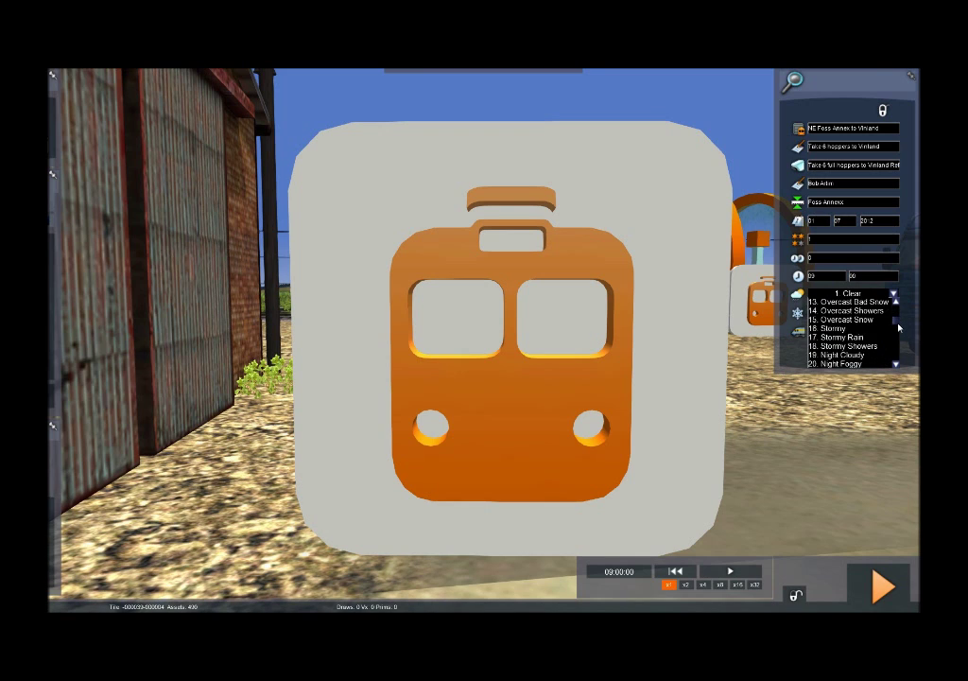
{"action": "scroll", "coordinate": [894, 331], "scroll_direction": "down", "scroll_amount": 3}
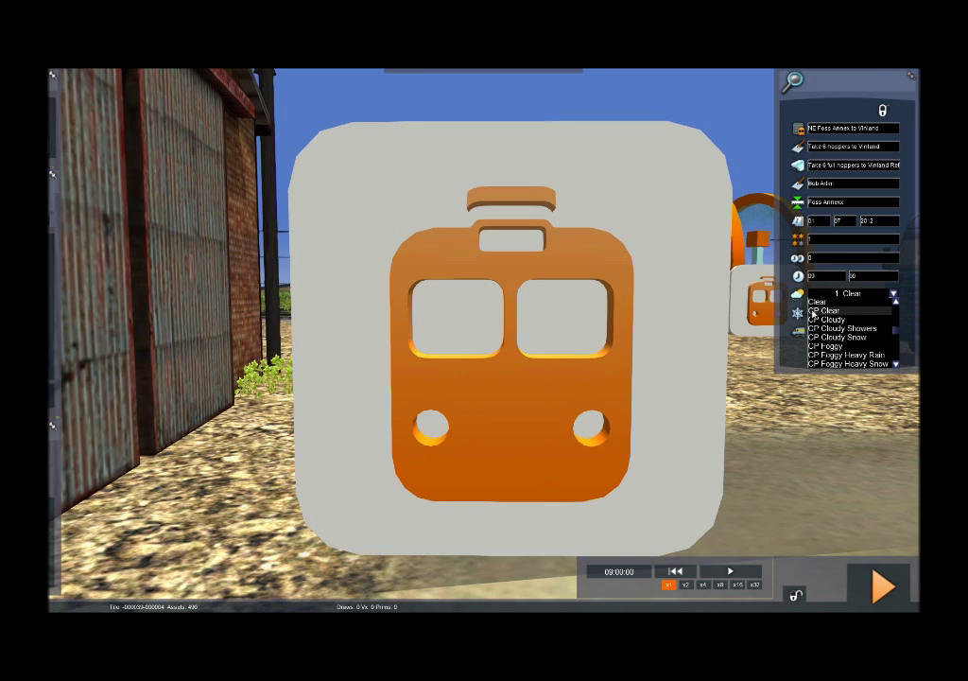
{"action": "scroll", "coordinate": [898, 335], "scroll_direction": "down", "scroll_amount": 6}
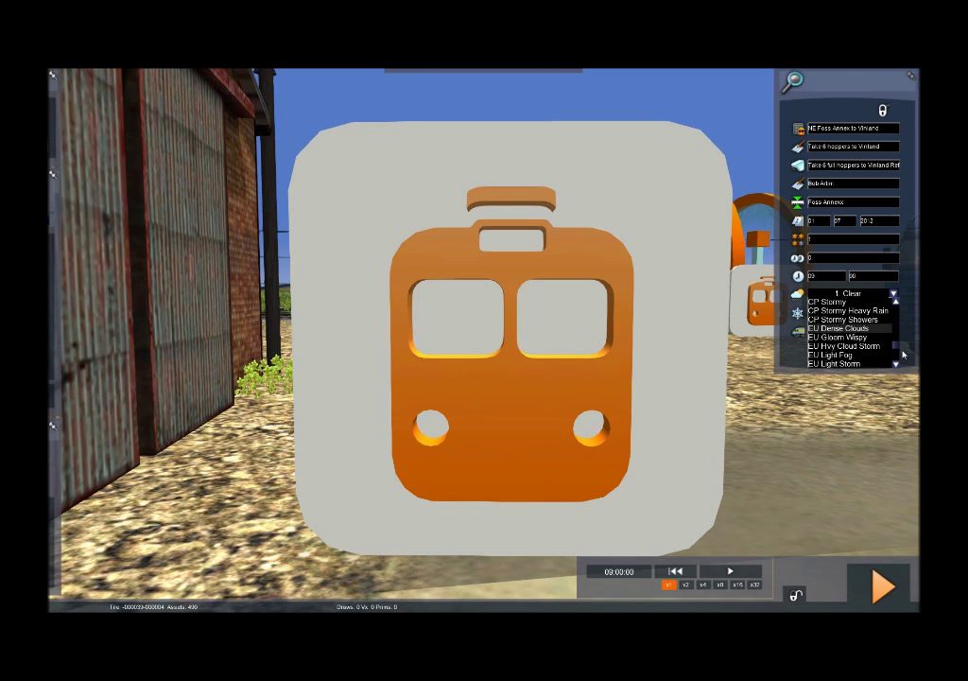
{"action": "scroll", "coordinate": [897, 359], "scroll_direction": "down", "scroll_amount": 6}
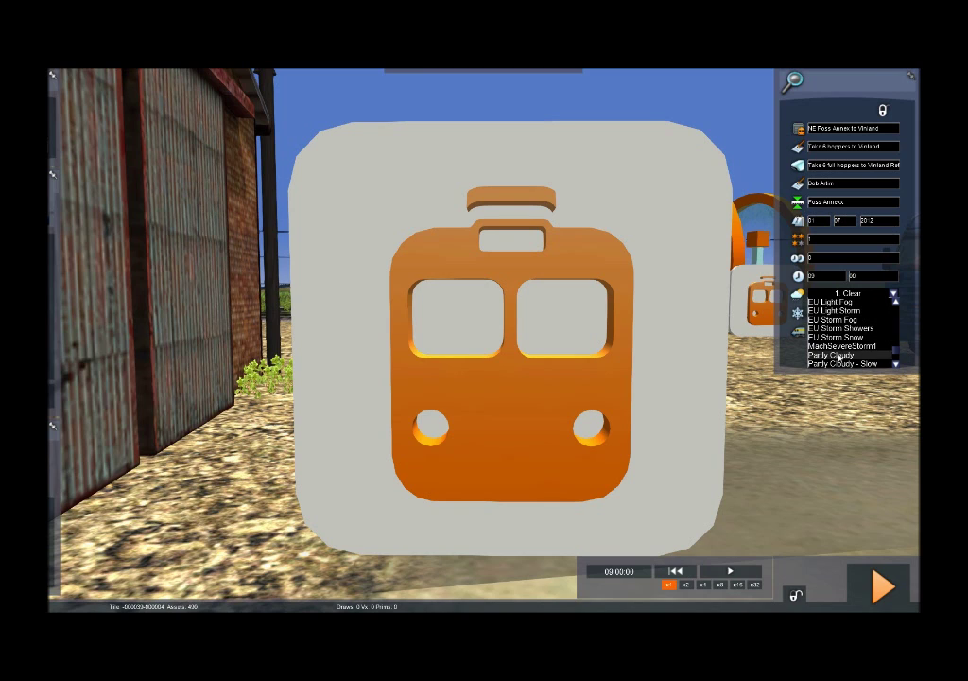
{"action": "left_click_drag", "start_coordinate": [897, 354], "coordinate": [897, 361]}
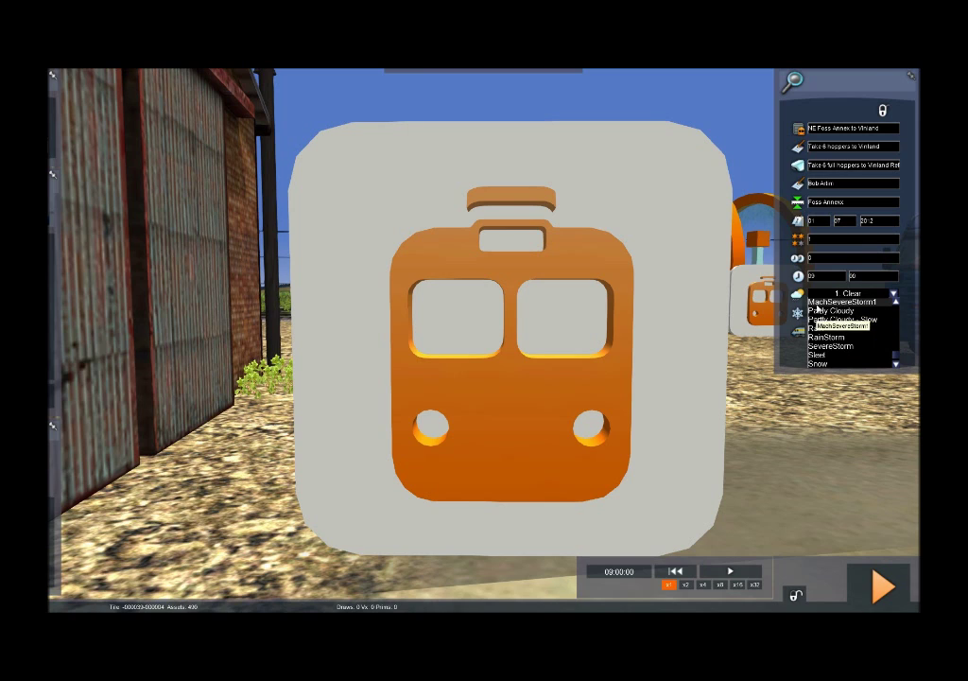
{"action": "left_click", "coordinate": [896, 360]}
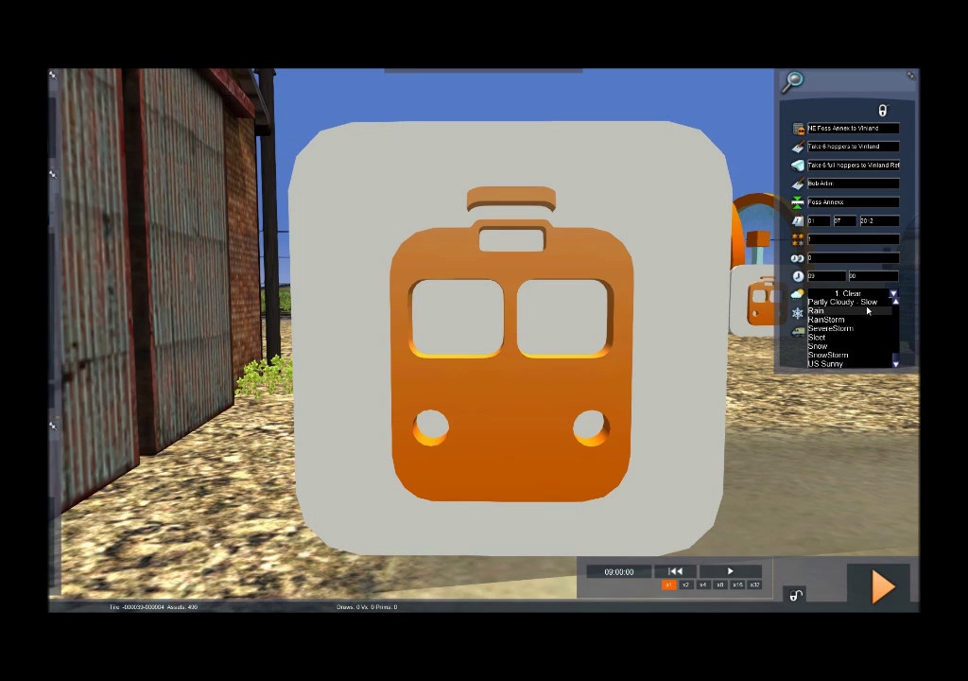
{"action": "left_click", "coordinate": [835, 302]}
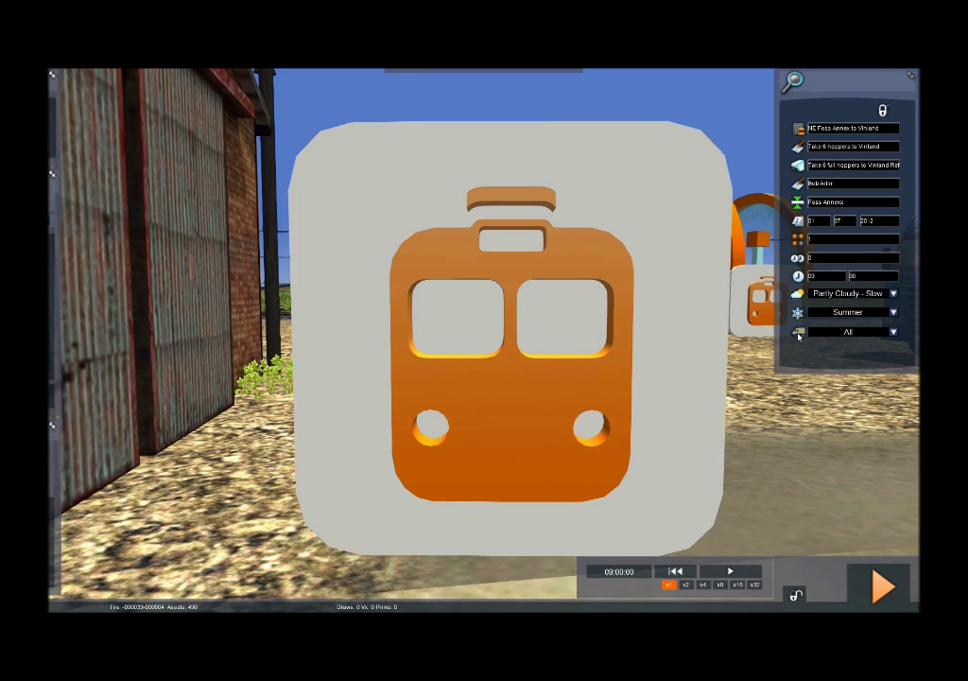
{"action": "left_click", "coordinate": [893, 334]}
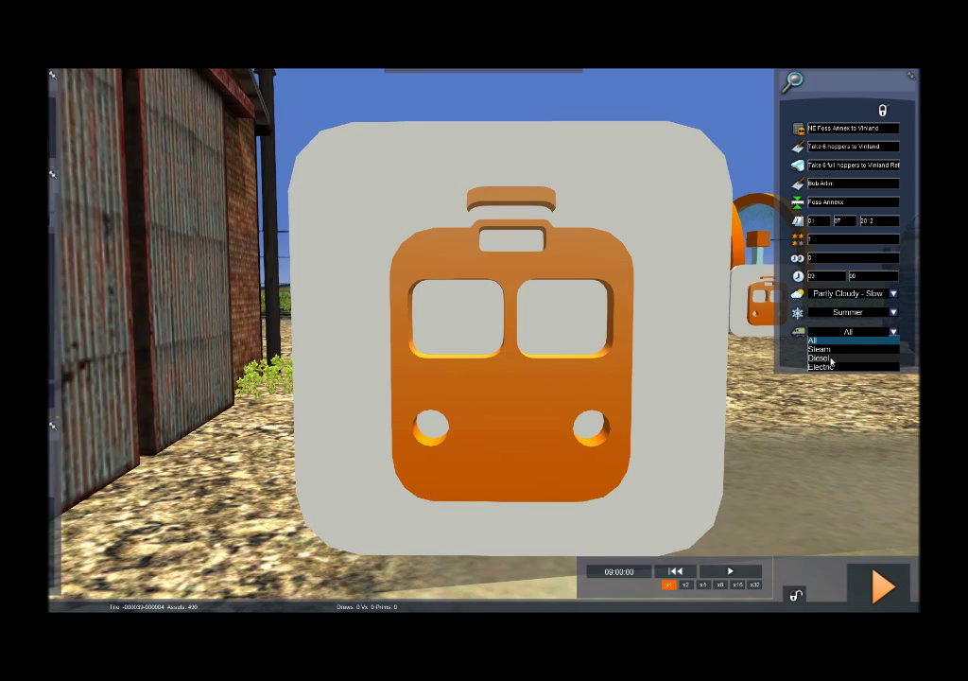
{"action": "left_click", "coordinate": [894, 333]}
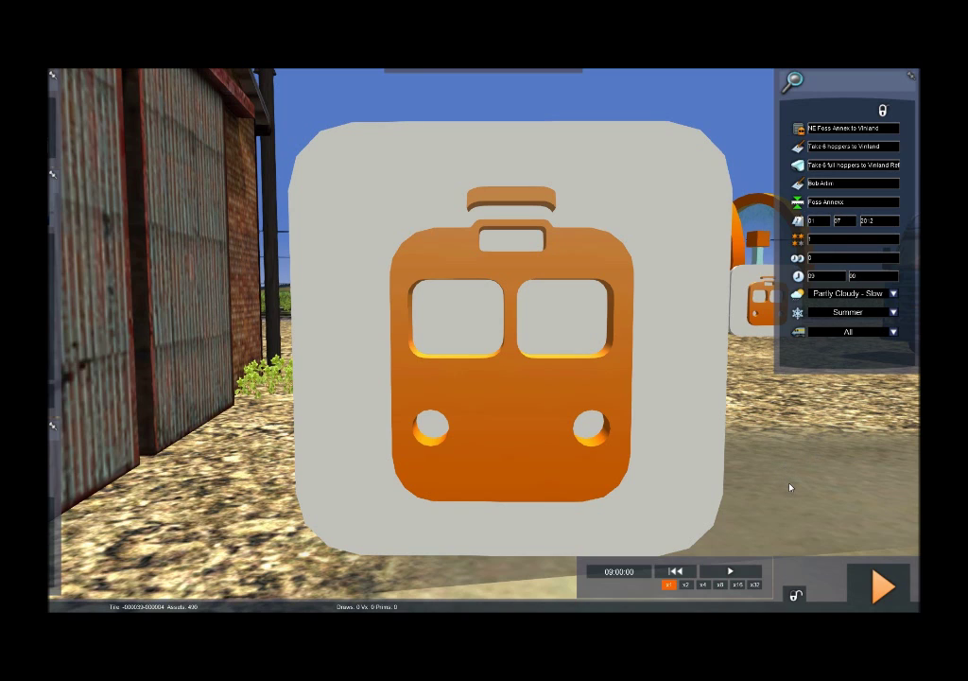
Save the changes to the current scenario
{"action": "key", "text": "Escape"}
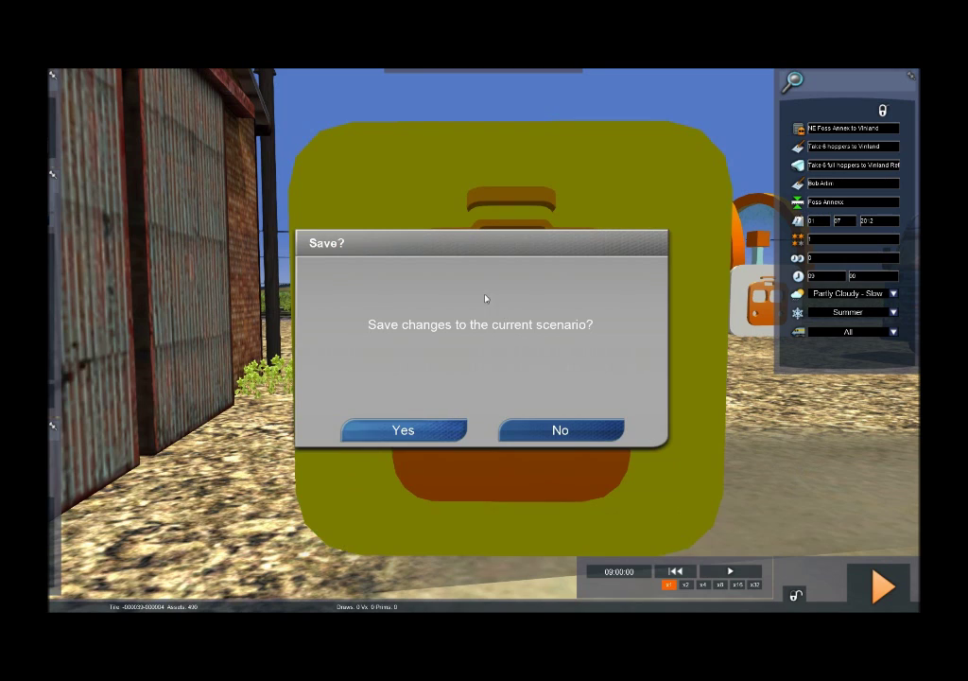
{"action": "left_click", "coordinate": [402, 431]}
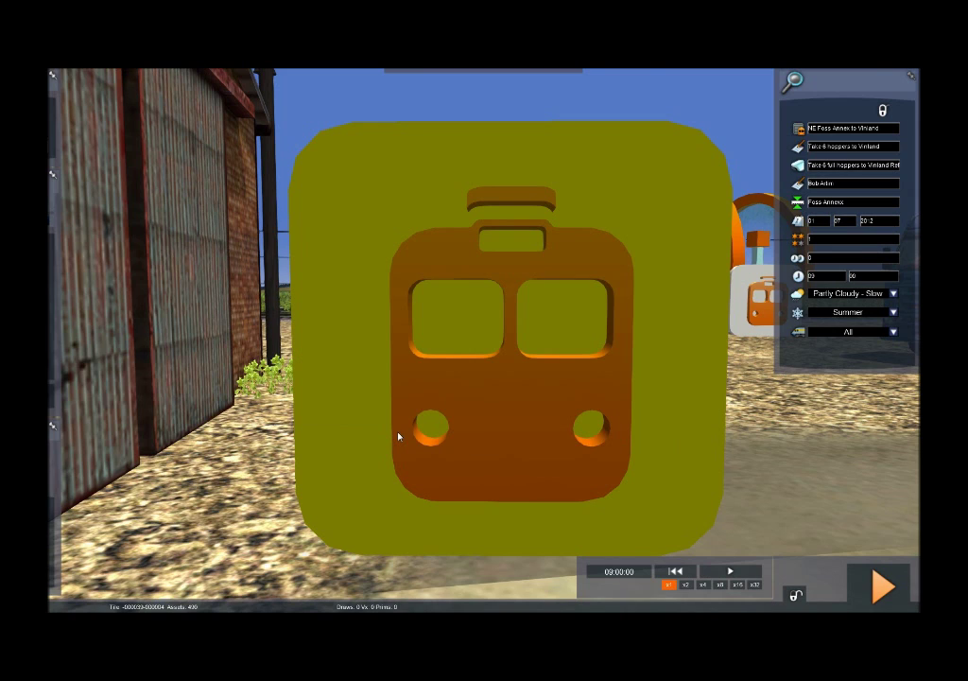